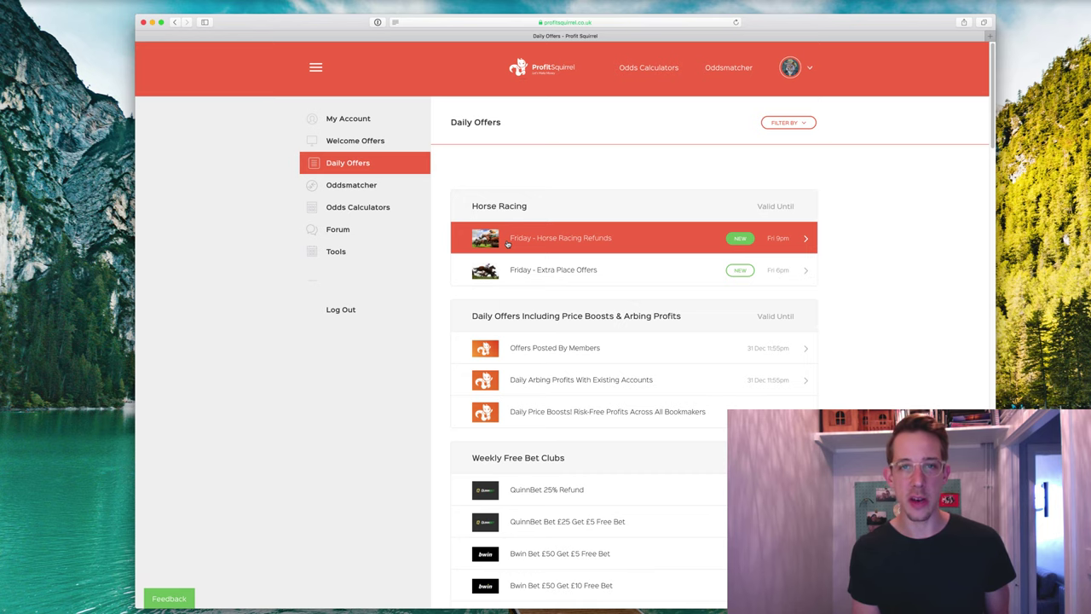
- Open the 'Friday - Horse Racing Refunds' offer and launch its link to today's horse racing offers in a new tab
{"action": "left_click", "coordinate": [503, 243]}
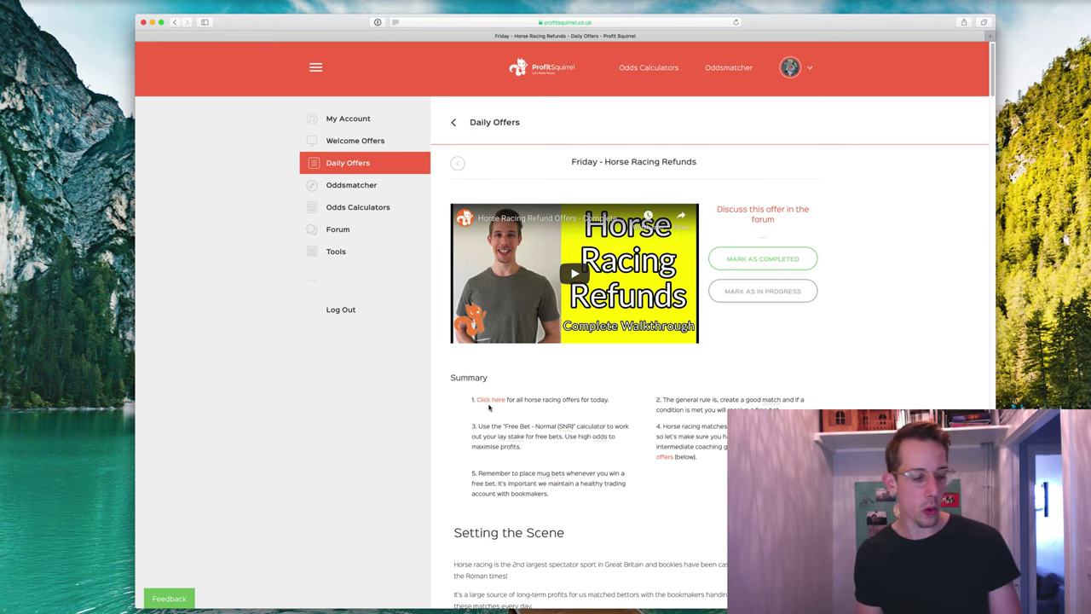
{"action": "scroll", "coordinate": [485, 404], "scroll_direction": "down", "scroll_amount": 5}
{"action": "scroll", "coordinate": [485, 404], "scroll_direction": "down", "scroll_amount": 8}
{"action": "scroll", "coordinate": [483, 399], "scroll_direction": "up", "scroll_amount": 15}
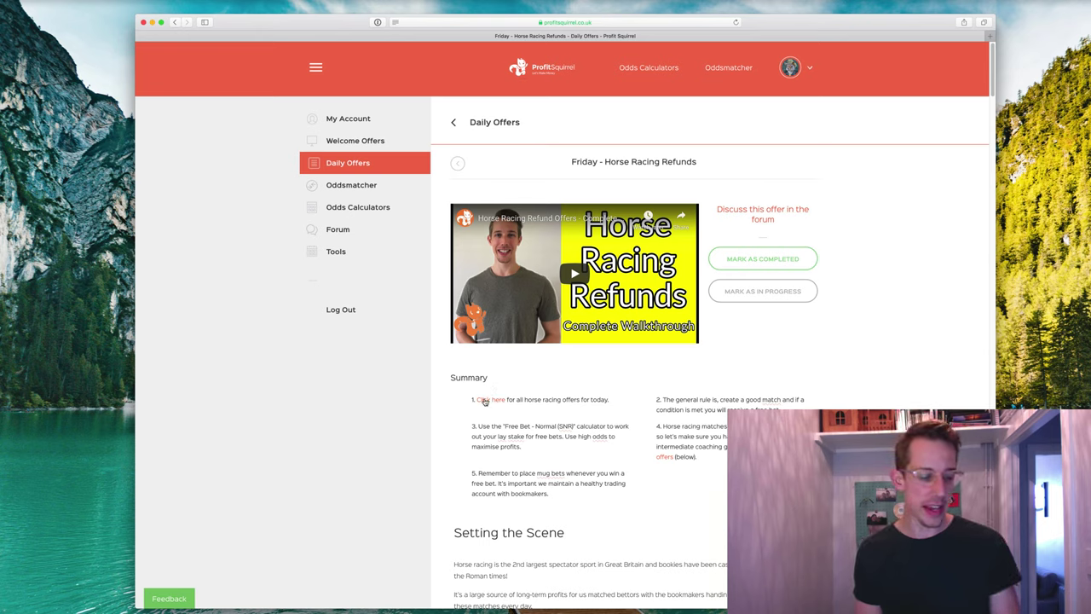
{"action": "left_click", "coordinate": [486, 404]}
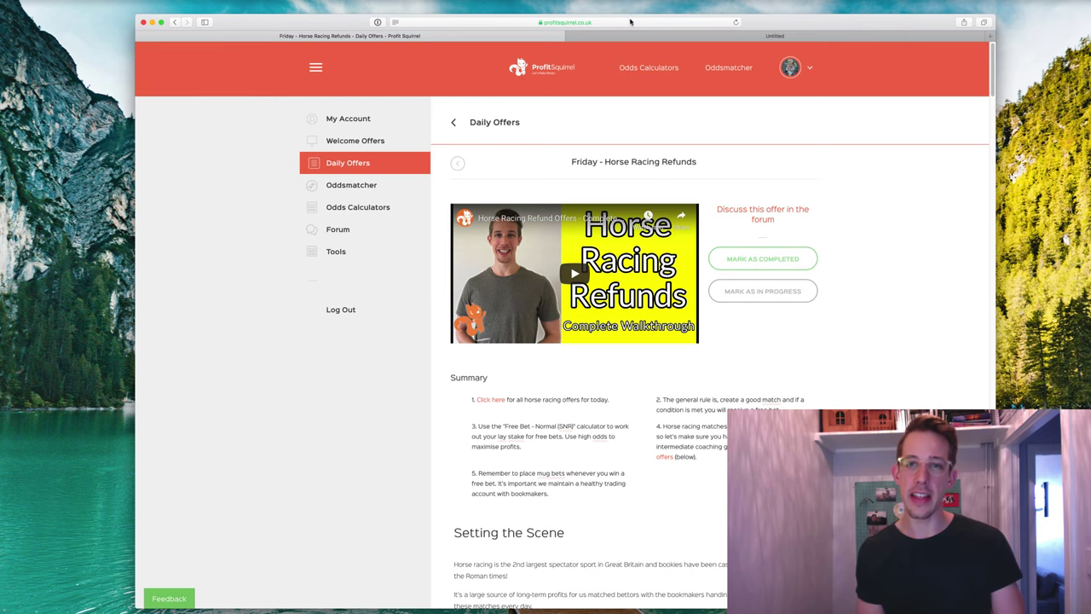
- On the forum's Friday offers list, find 'William Hill £10' and open its promotion in a new tab
{"action": "left_click", "coordinate": [647, 36]}
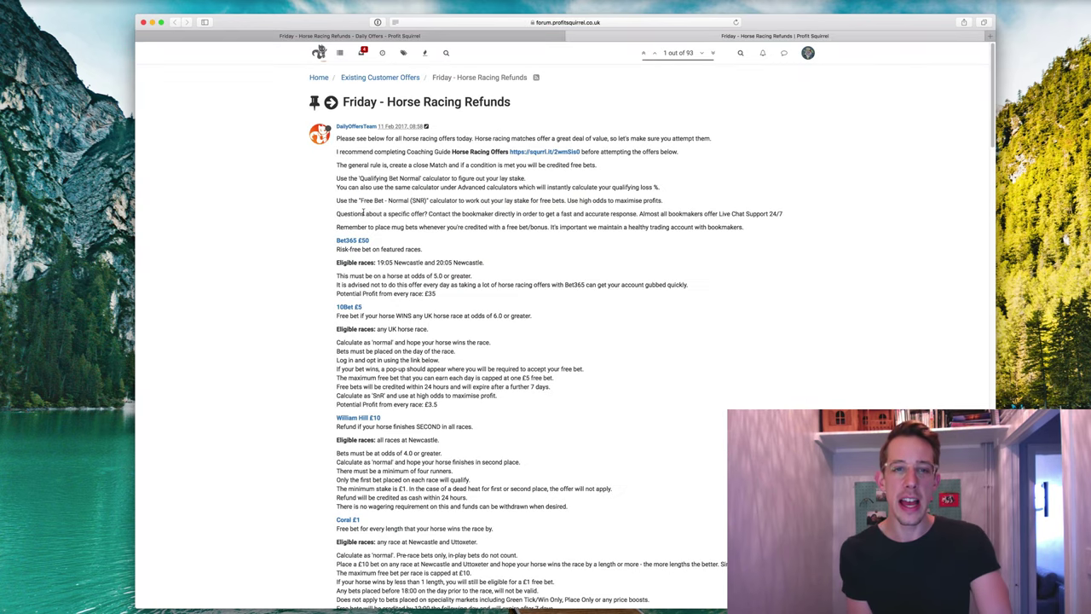
{"action": "scroll", "coordinate": [368, 211], "scroll_direction": "down", "scroll_amount": 2}
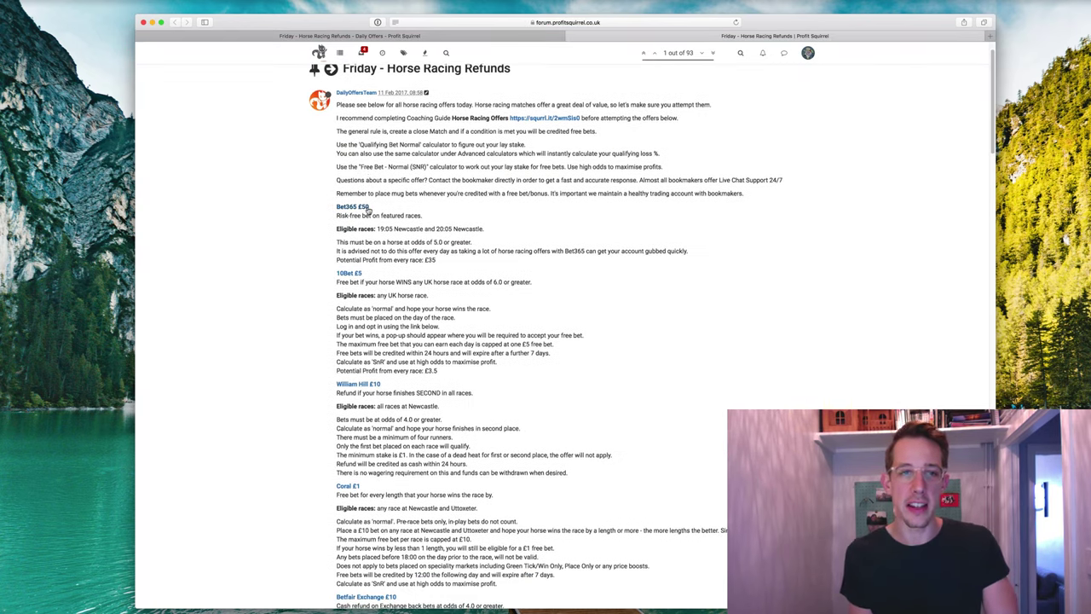
{"action": "scroll", "coordinate": [368, 211], "scroll_direction": "down", "scroll_amount": 5}
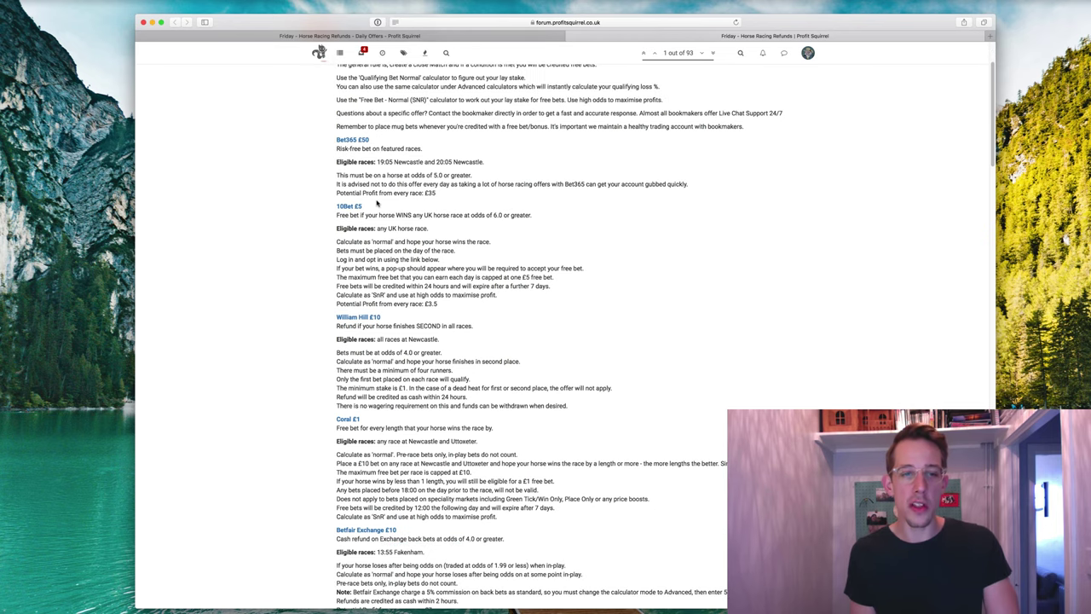
{"action": "scroll", "coordinate": [372, 198], "scroll_direction": "down", "scroll_amount": 3}
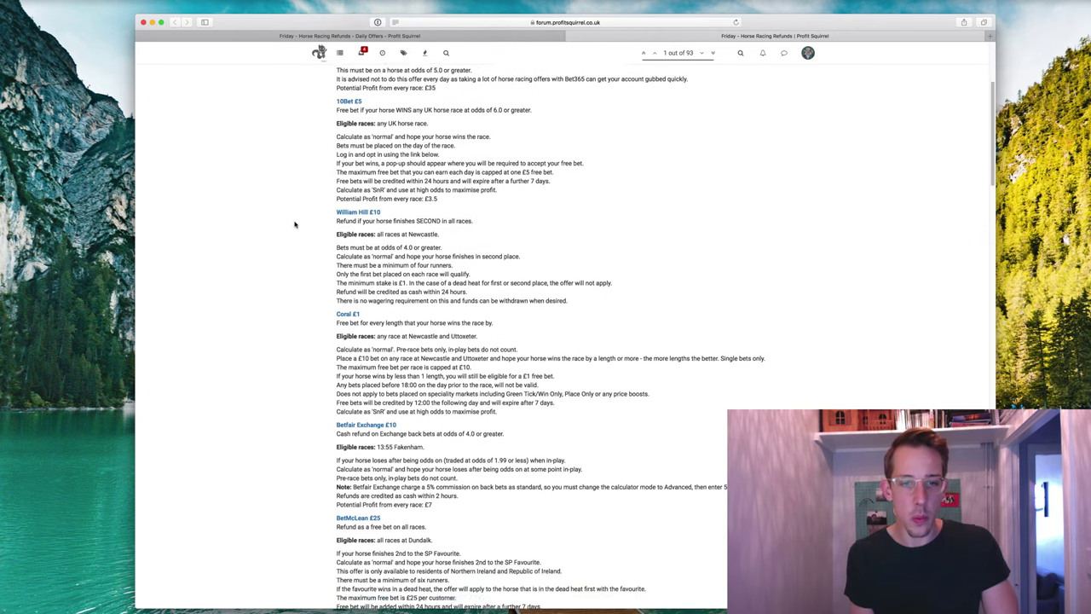
{"action": "left_click", "coordinate": [366, 188]}
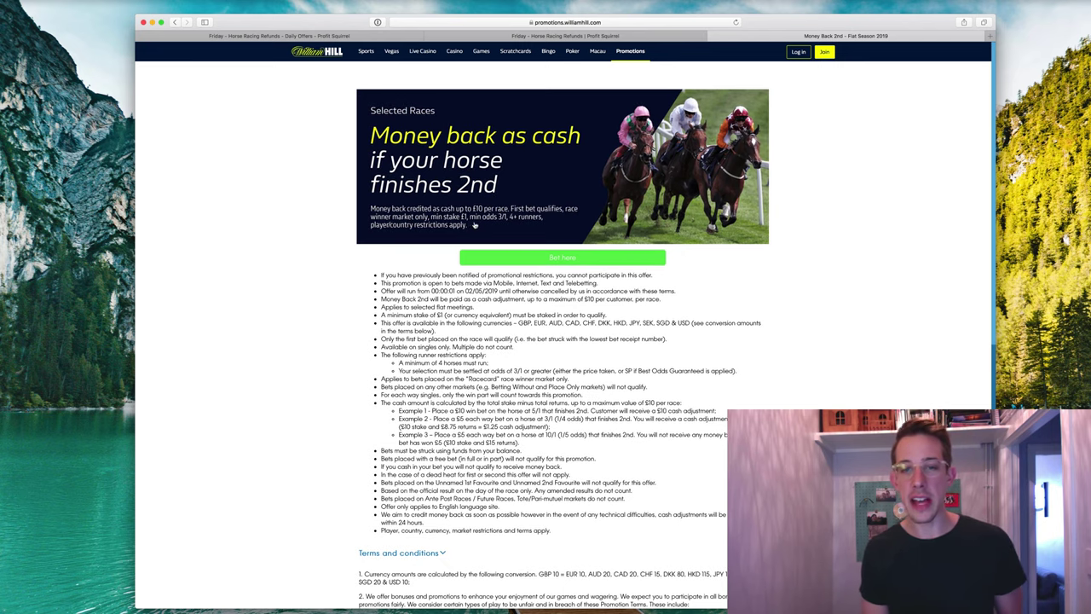
- Scroll through the Money Back 2nd terms: first bet only, £1 minimum stake, odds 3/1 or greater
{"action": "scroll", "coordinate": [503, 226], "scroll_direction": "down", "scroll_amount": 1}
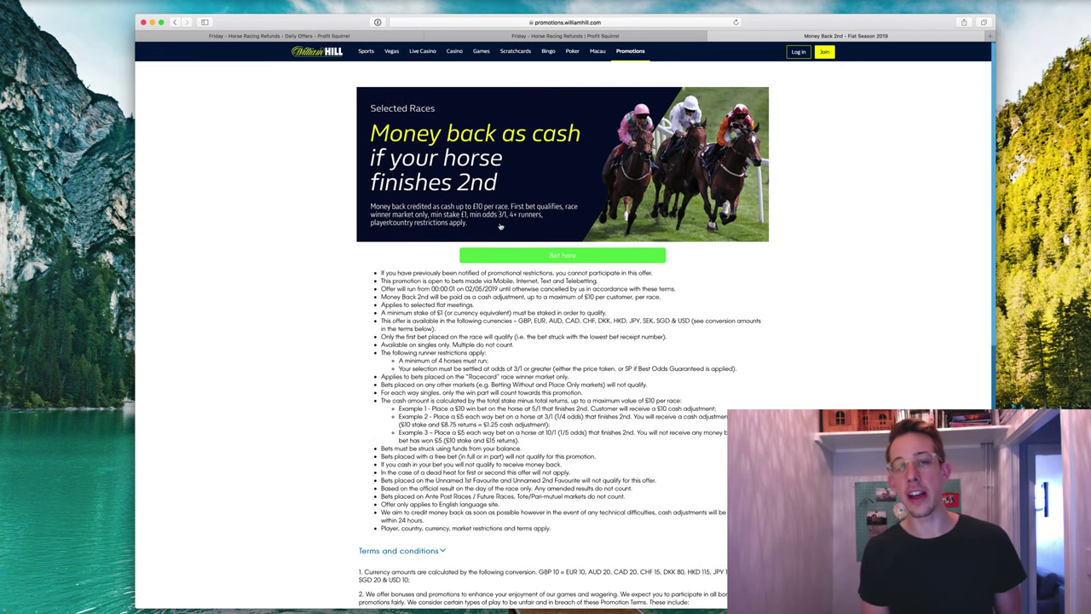
{"action": "scroll", "coordinate": [500, 226], "scroll_direction": "down", "scroll_amount": 1}
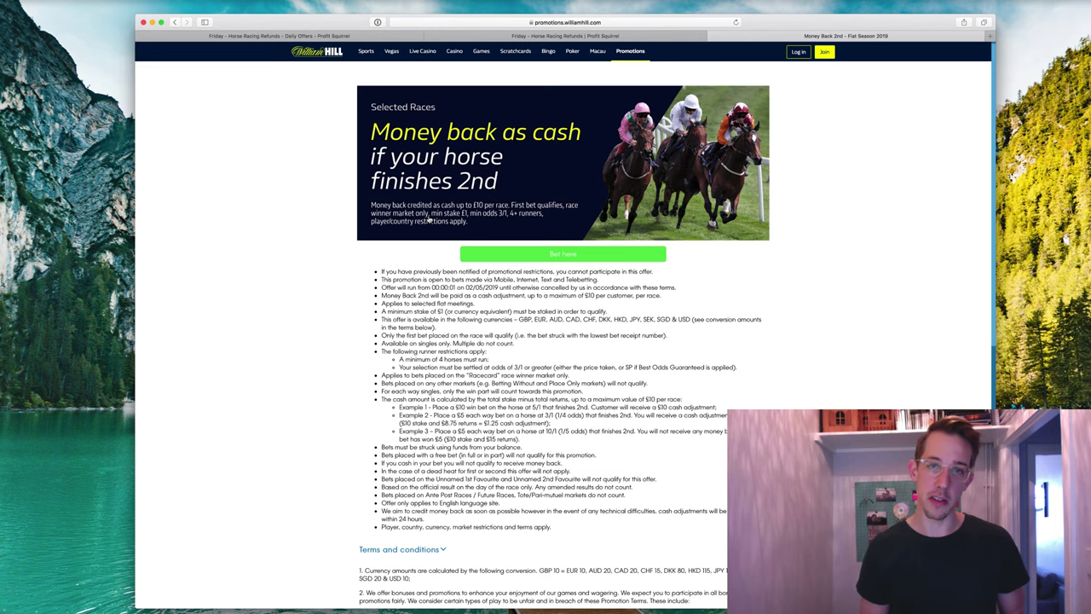
{"action": "scroll", "coordinate": [613, 128], "scroll_direction": "up", "scroll_amount": 1}
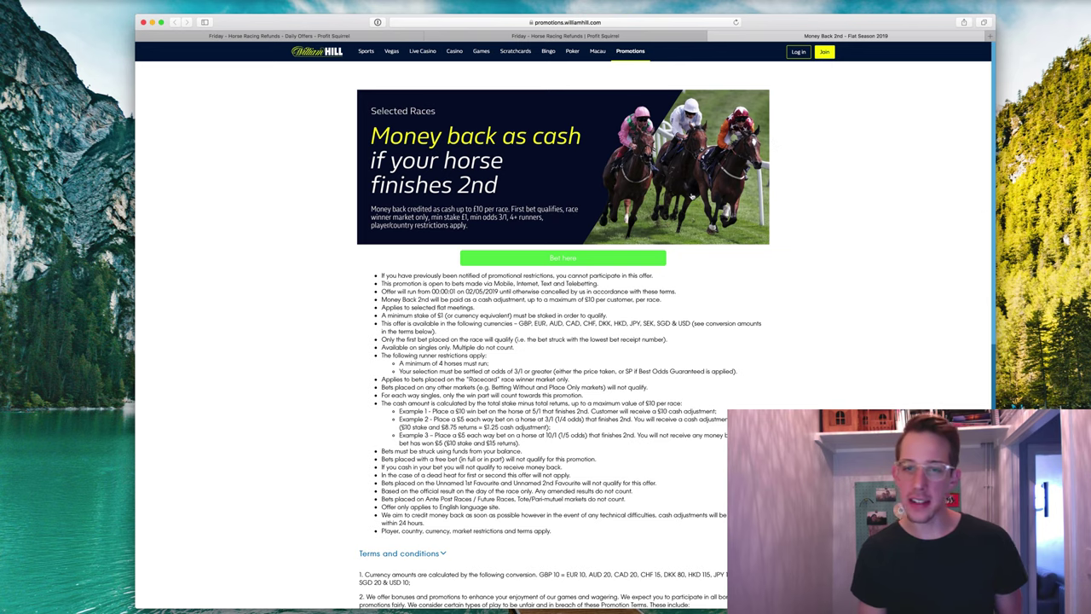
- Follow the promotion's 'Bet here' link to William Hill's horse racing betting page
{"action": "left_click", "coordinate": [567, 258]}
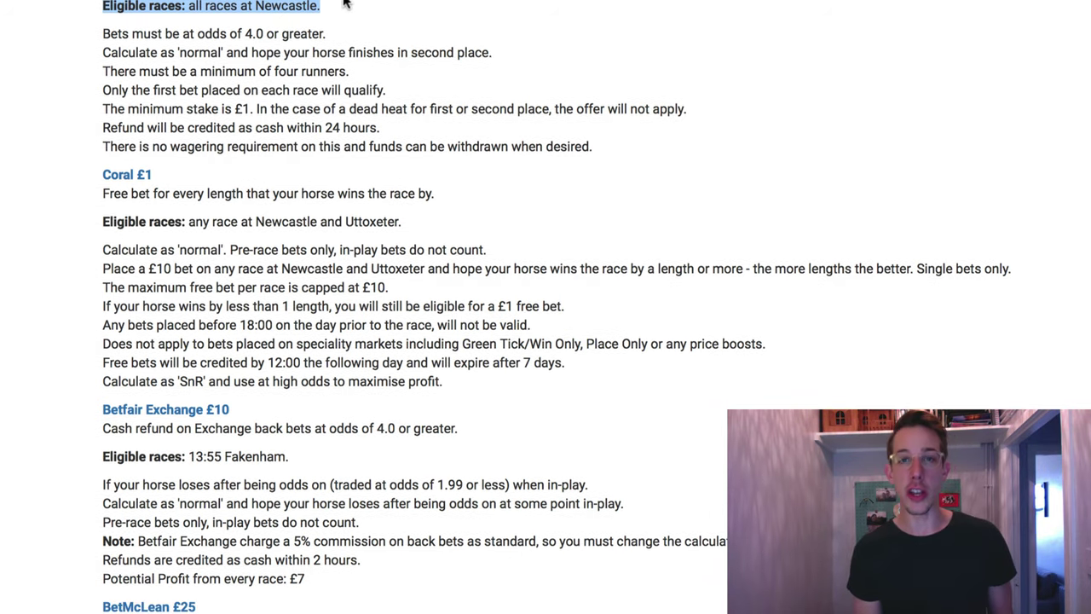
- Return to the William Hill tab showing today's meetings, including Newcastle's money-back-if-2nd races
{"action": "key", "text": "ctrl+Tab"}
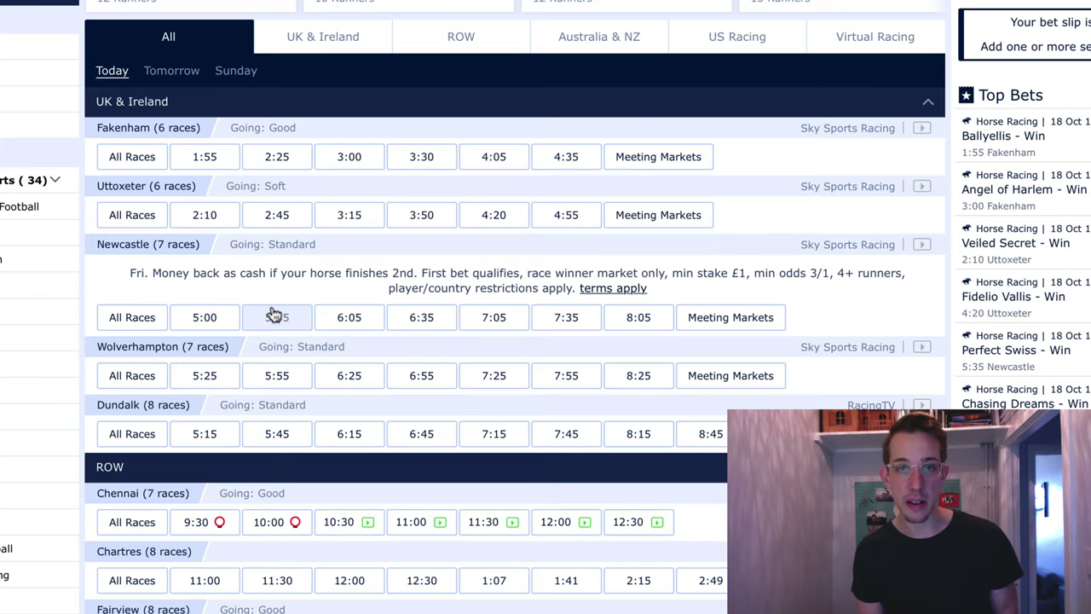
{"action": "left_click", "coordinate": [209, 317]}
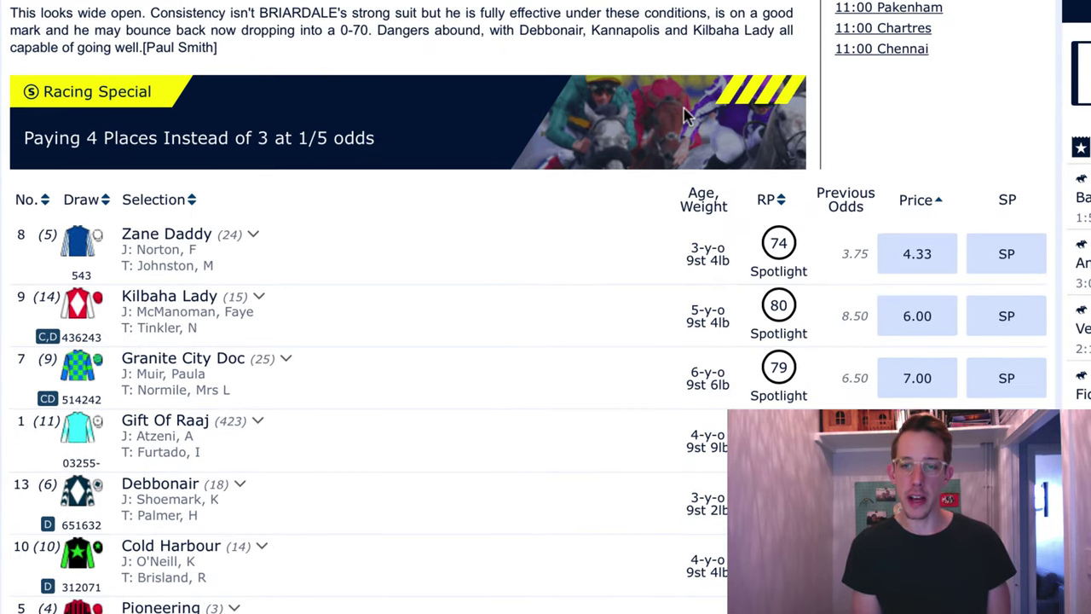
{"action": "scroll", "coordinate": [716, 102], "scroll_direction": "down", "scroll_amount": 2}
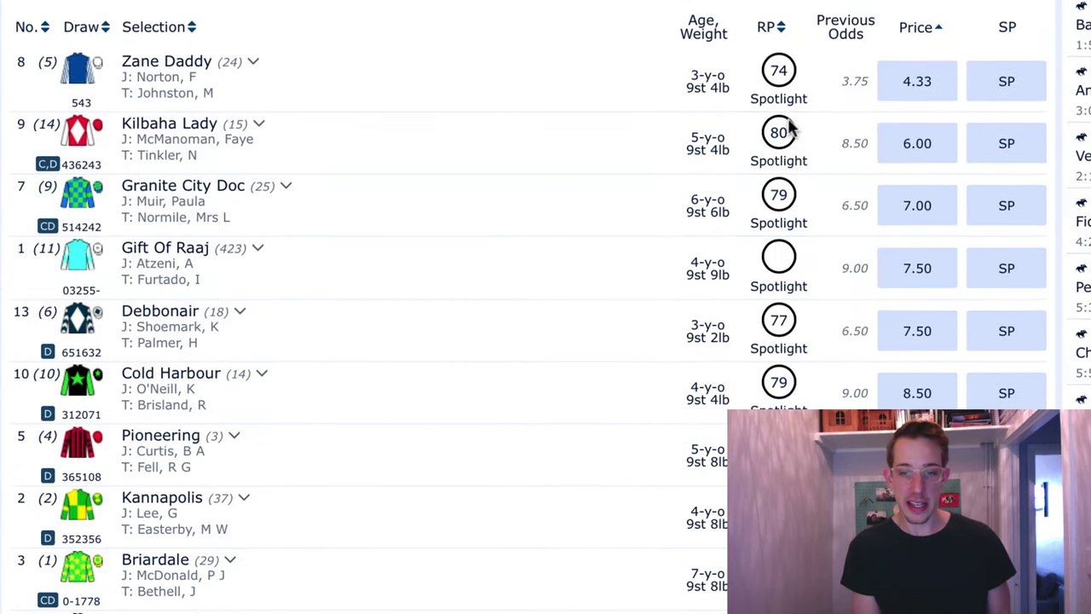
{"action": "left_click", "coordinate": [942, 81]}
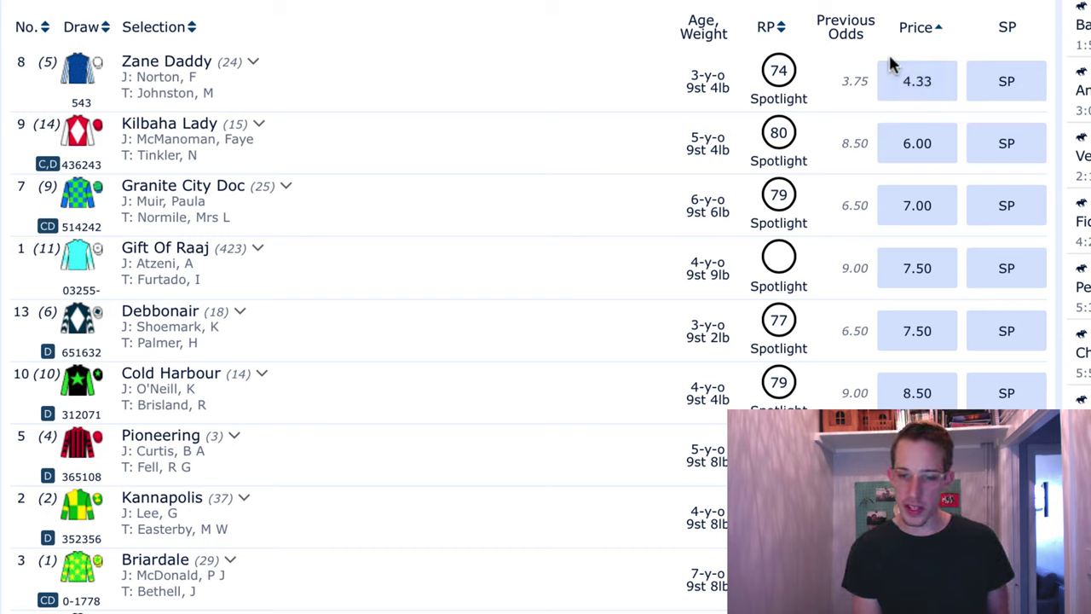
{"action": "left_click", "coordinate": [897, 88]}
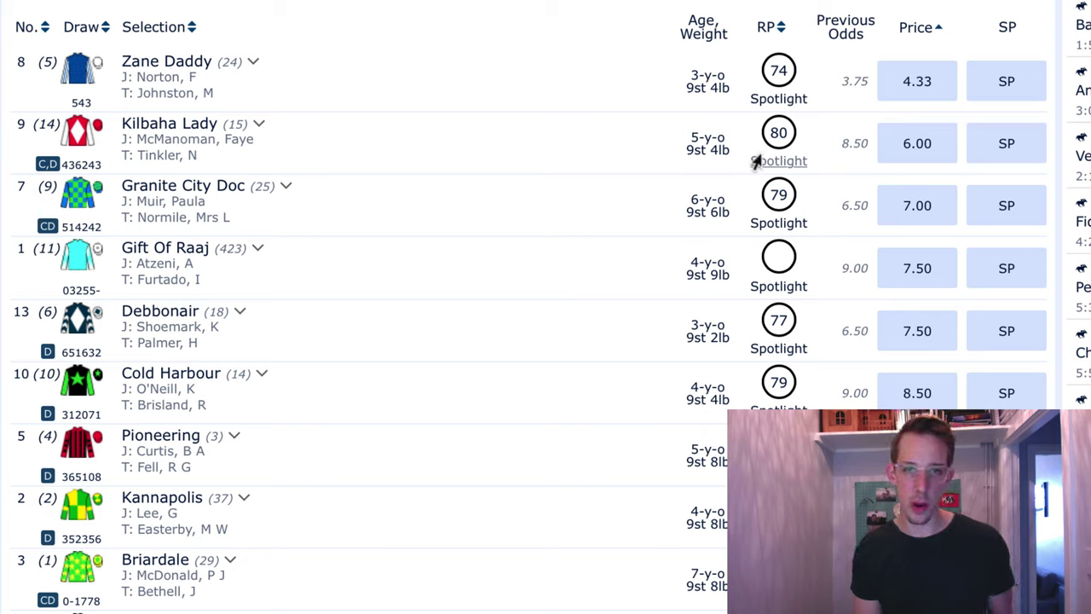
{"action": "scroll", "coordinate": [545, 307], "scroll_direction": "down", "scroll_amount": 1}
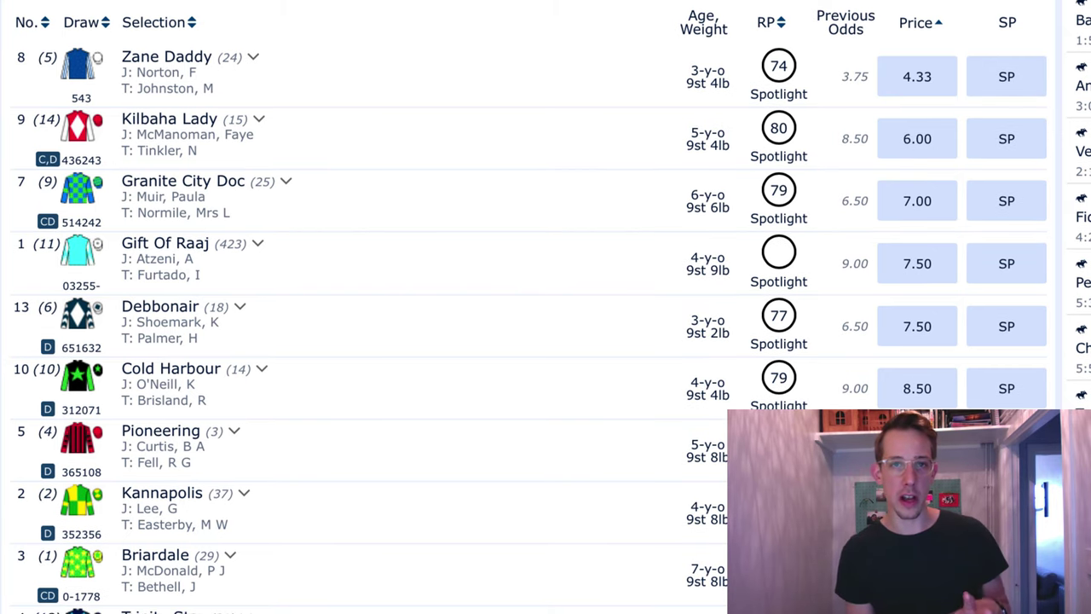
{"action": "scroll", "coordinate": [839, 63], "scroll_direction": "up", "scroll_amount": 1}
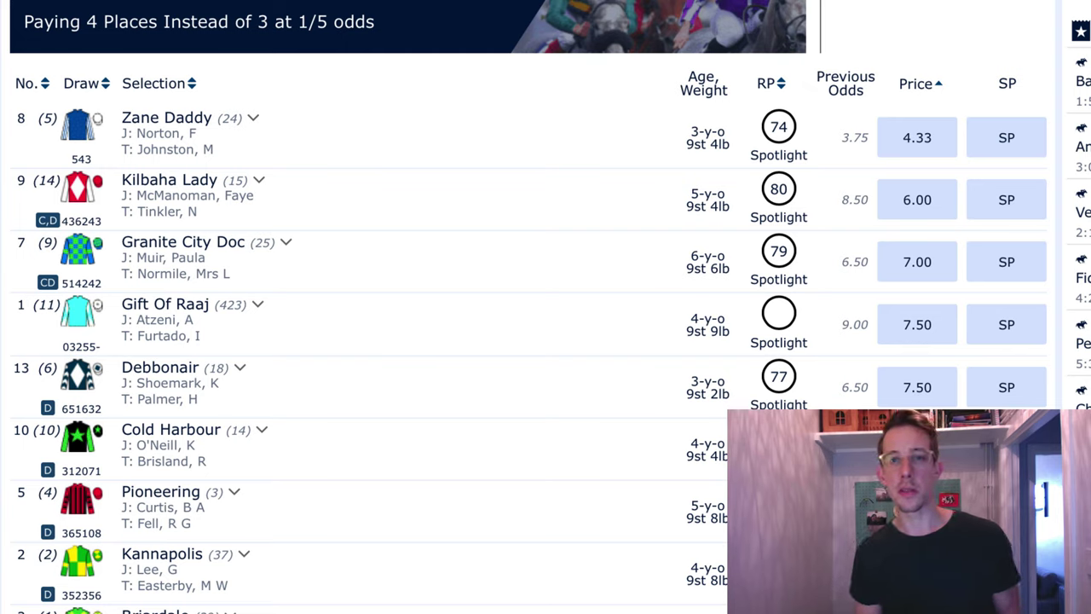
{"action": "scroll", "coordinate": [938, 213], "scroll_direction": "up", "scroll_amount": 1}
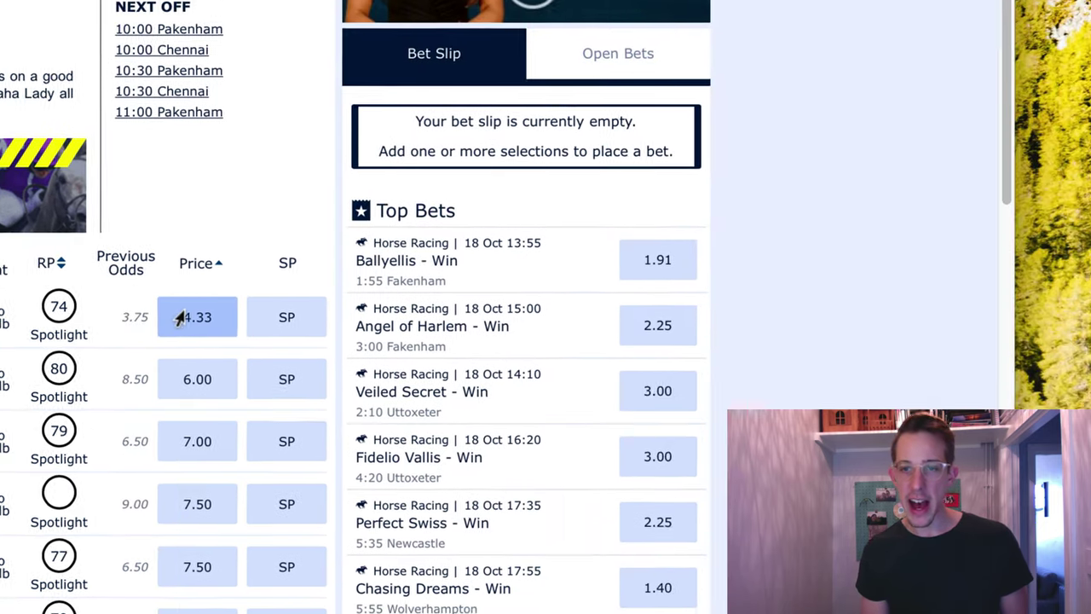
- Add Zane Daddy at 4.33 to the bet slip with a £10 stake and boost the odds to 4.59
{"action": "left_click", "coordinate": [181, 317]}
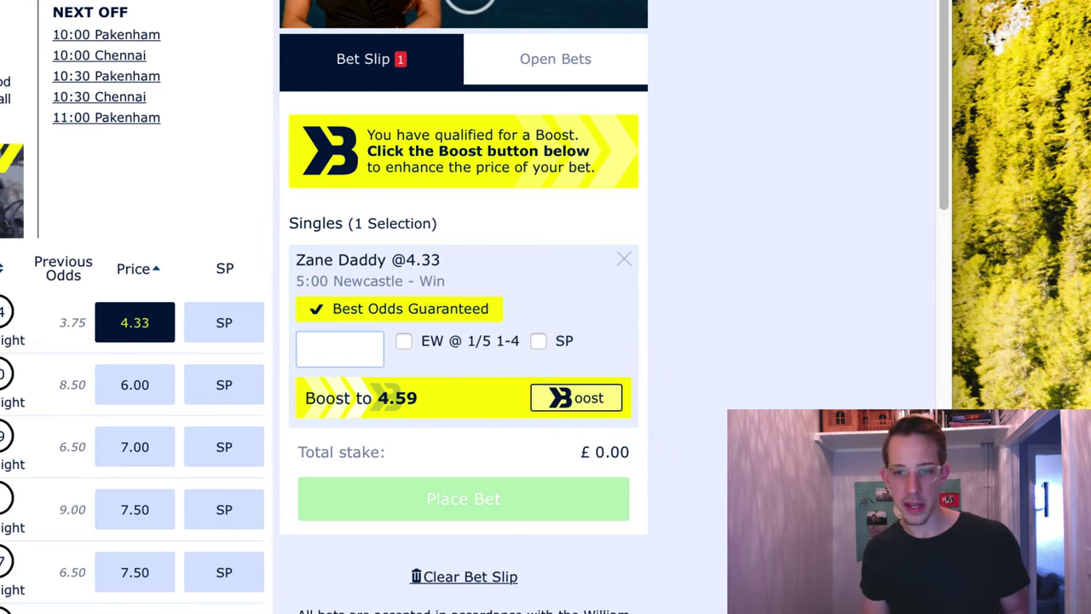
{"action": "left_click", "coordinate": [341, 347]}
{"action": "type", "text": "10"}
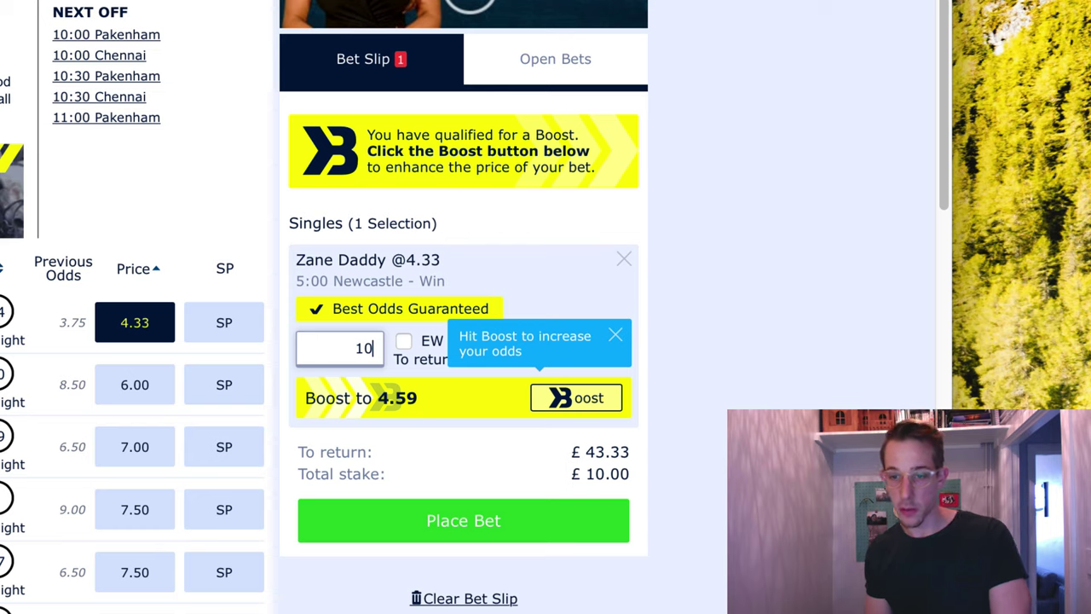
{"action": "left_click", "coordinate": [571, 399]}
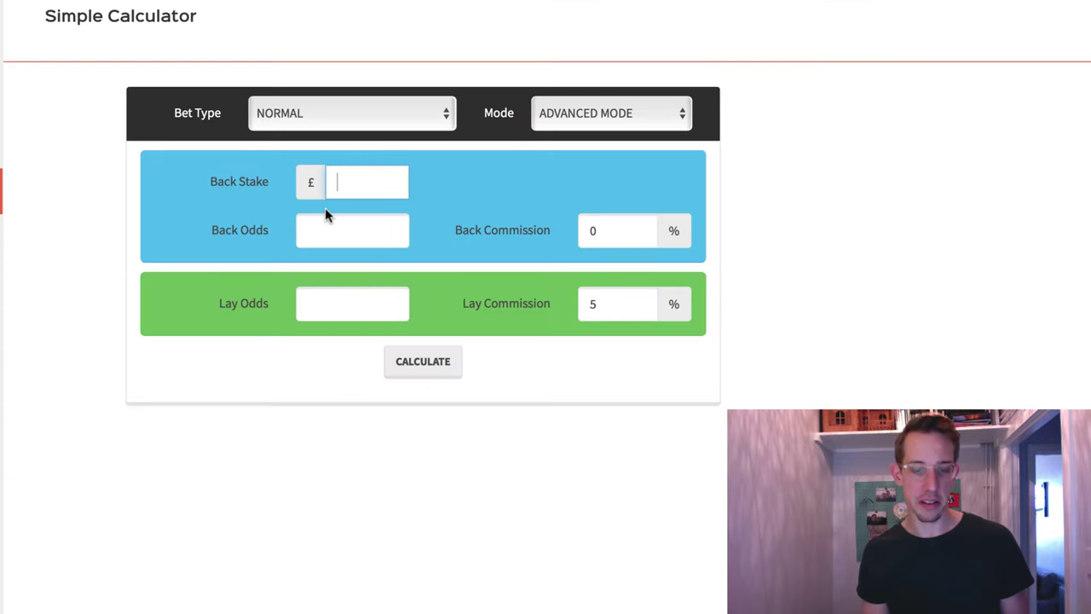
- Enter lay odds of 4.5 and switch the calculator to Simple Mode
{"action": "double_click", "coordinate": [320, 231]}
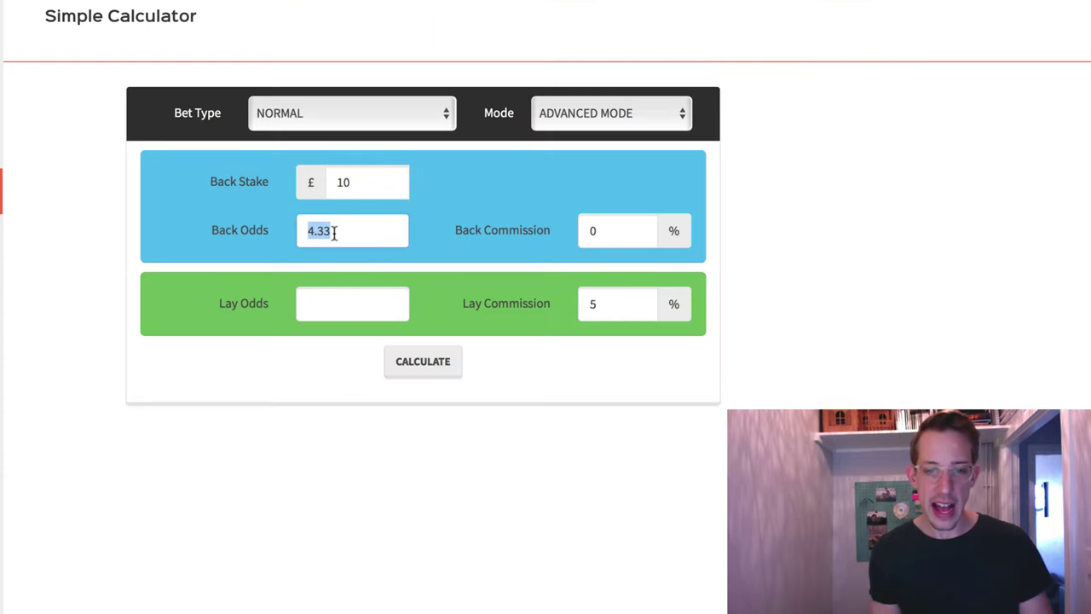
{"action": "key", "text": "Tab"}
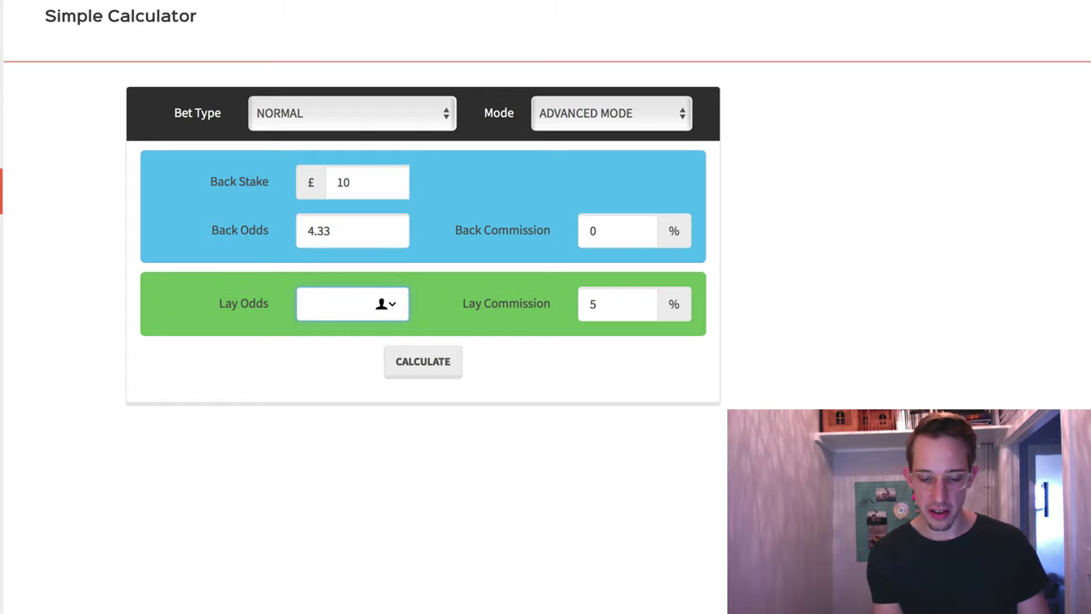
{"action": "type", "text": "4.5"}
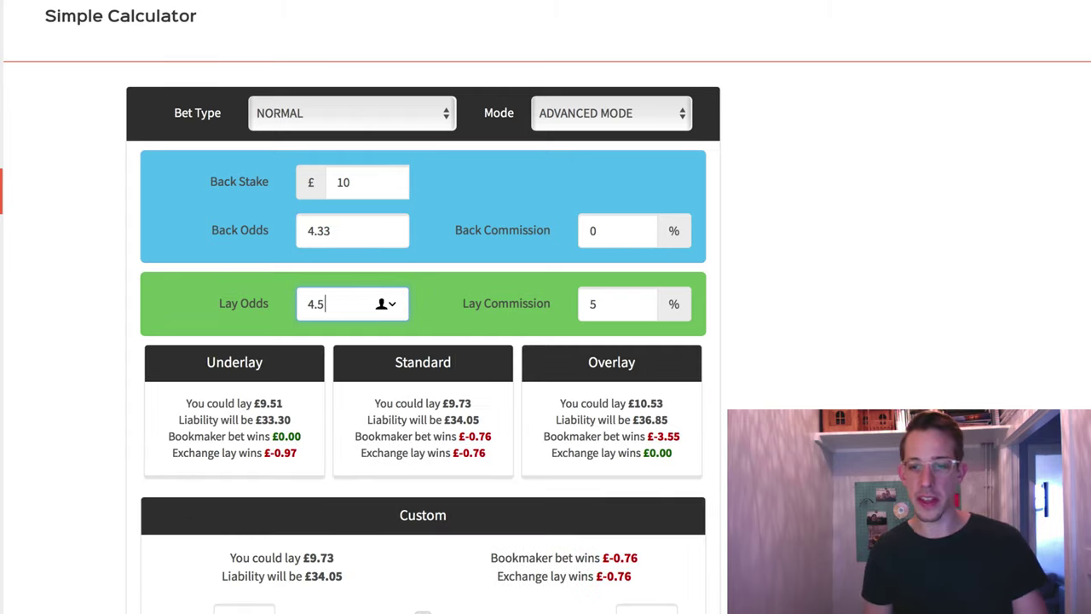
{"action": "left_click", "coordinate": [579, 121]}
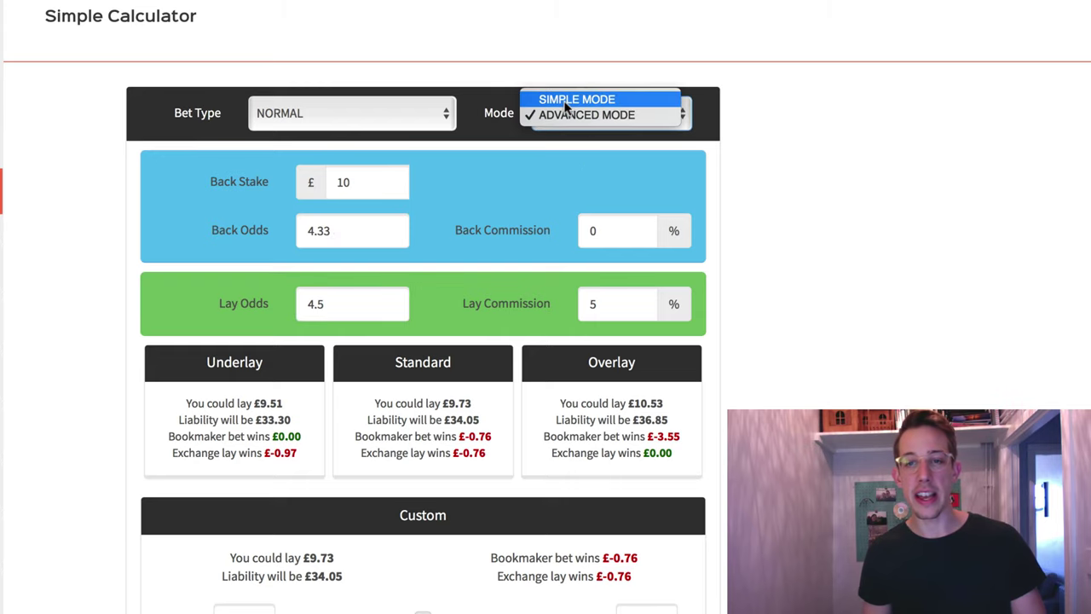
{"action": "left_click", "coordinate": [566, 99]}
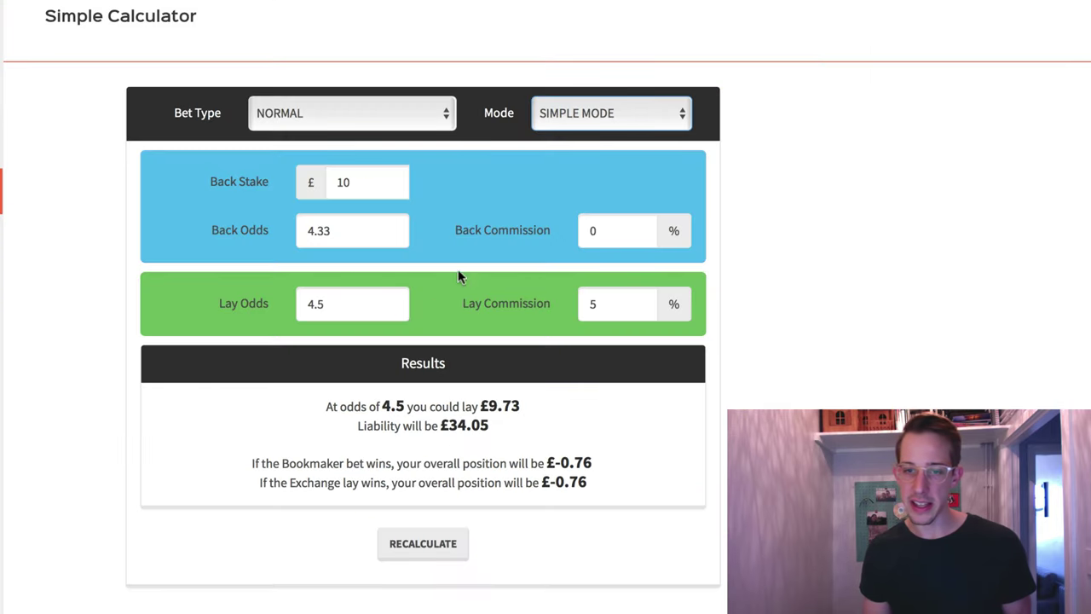
- Change the back odds to the boosted 4.59, giving a £10.31 lay stake
{"action": "left_click_drag", "start_coordinate": [344, 232], "coordinate": [307, 232]}
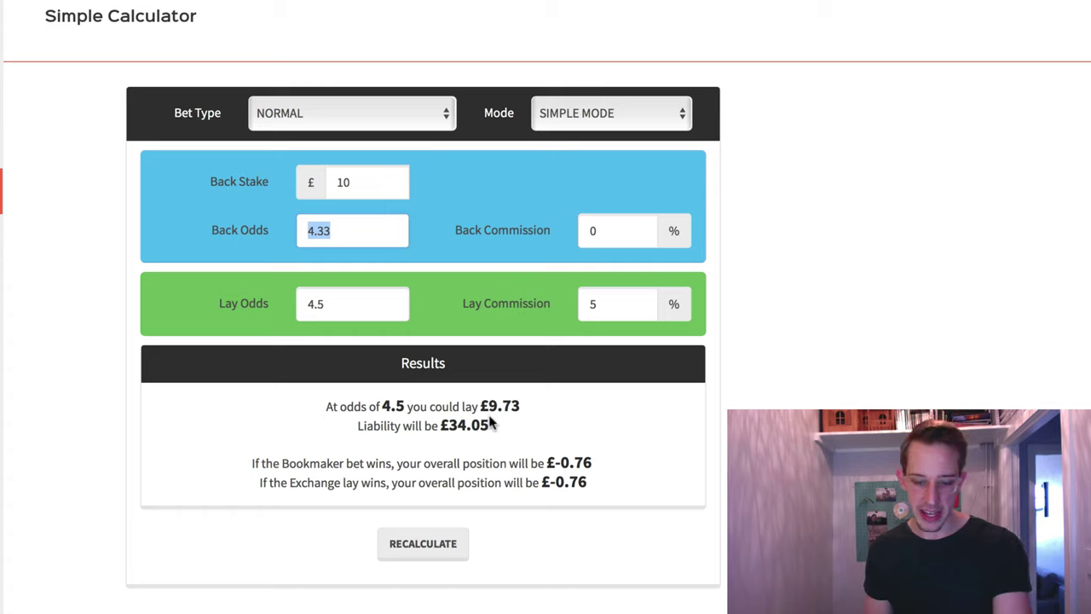
{"action": "type", "text": "59"}
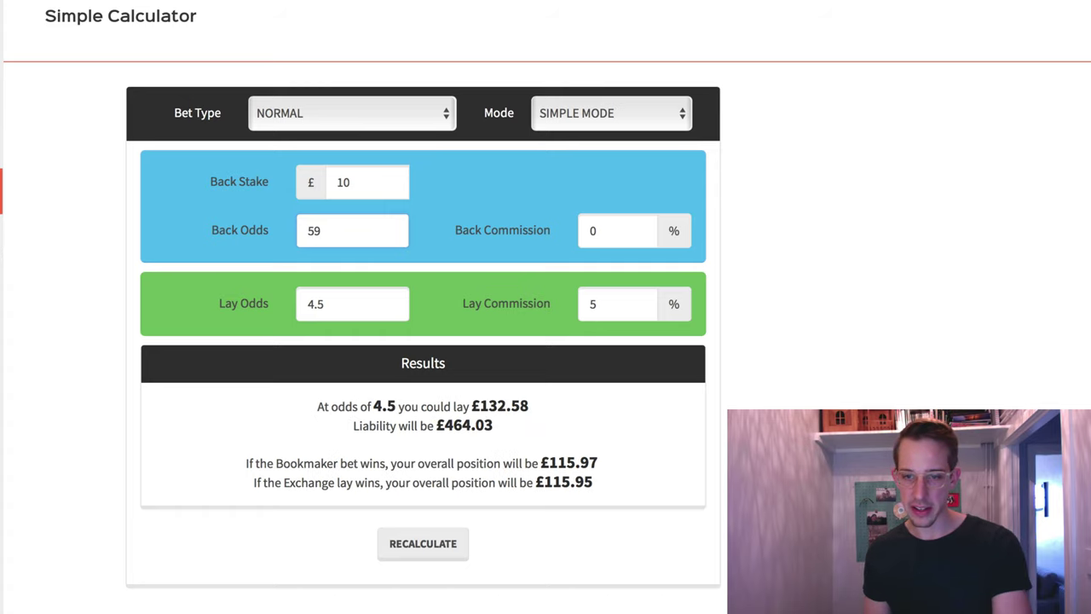
{"action": "key", "text": "super+a"}
{"action": "type", "text": "4.59"}
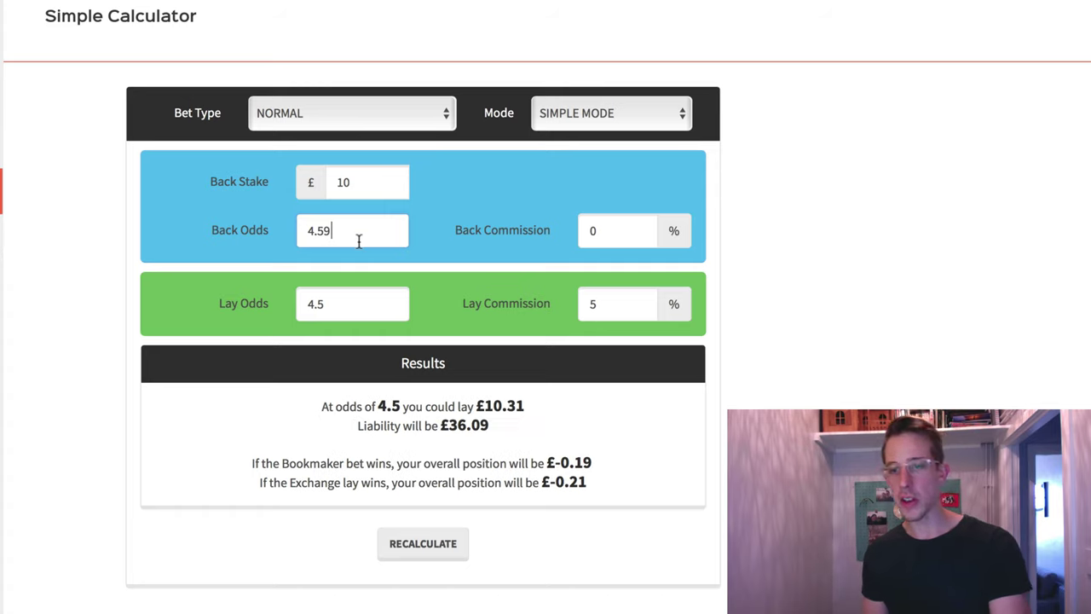